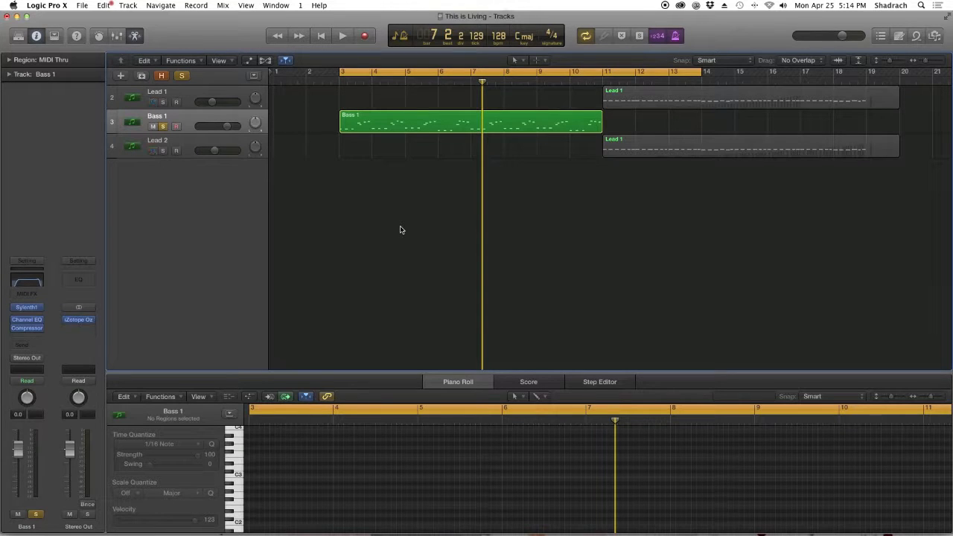
Step: Play back the soloed Bass 1 region to its end, and stop playback
key("space")
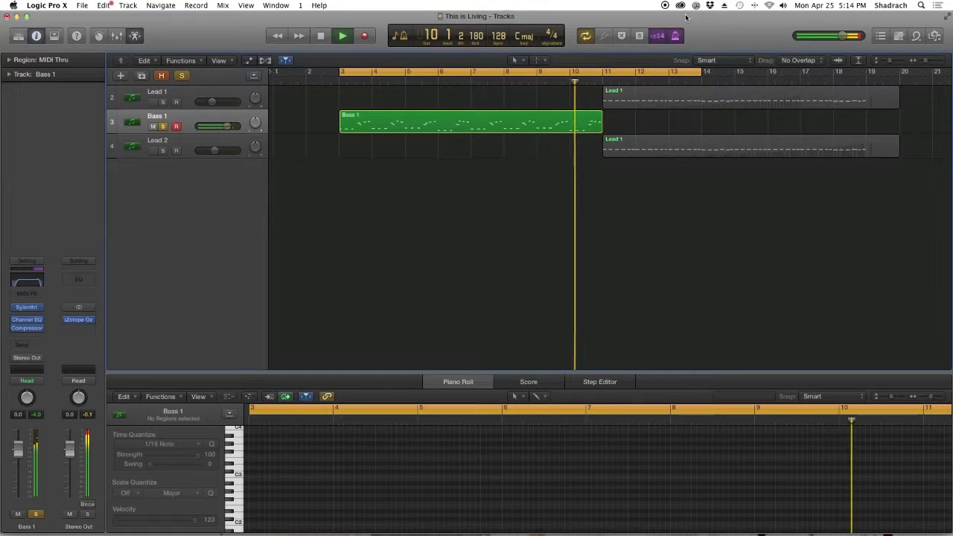
key("space")
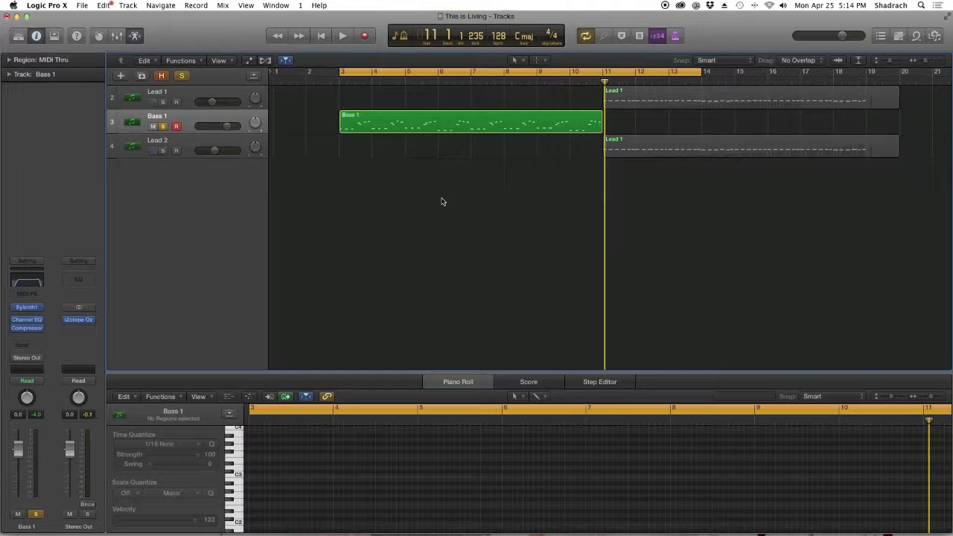
Step: Open the Sylenth1 instrument on the Bass 1 track and move its window clear of the channel strip
mouse_move(28, 311)
left_click(27, 307)
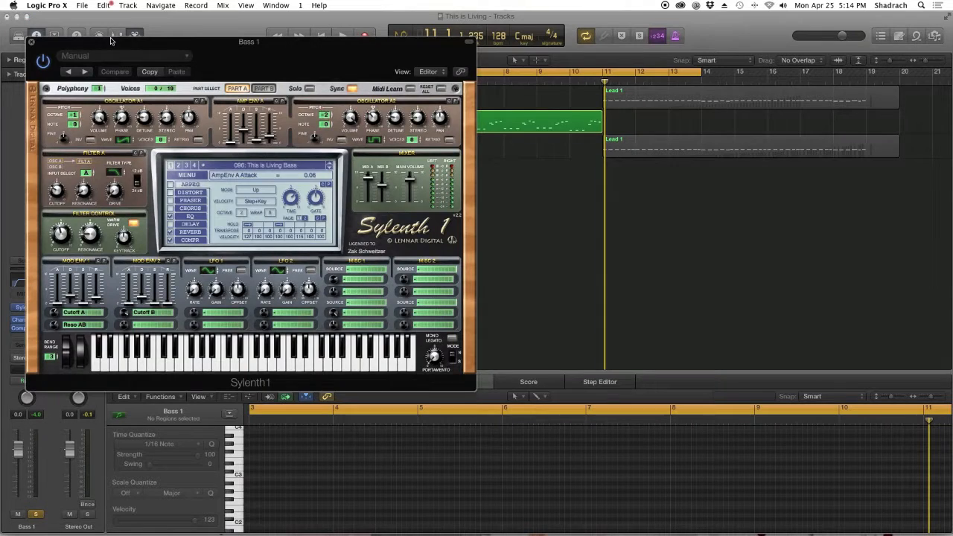
left_click_drag(249, 41, 529, 53)
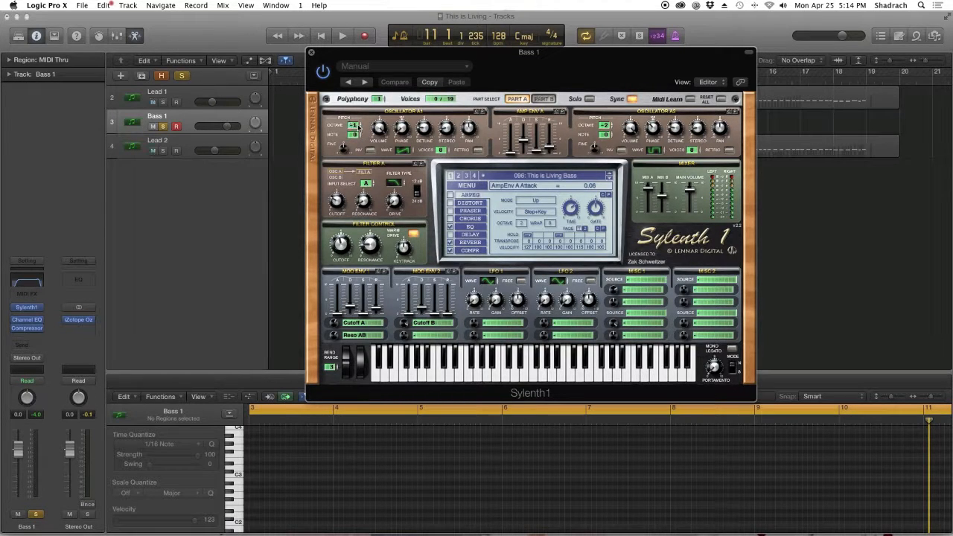
Step: Check Oscillator A1's phase, detune, stereo and pan values in Sylenth1
left_click(402, 128)
left_click(425, 129)
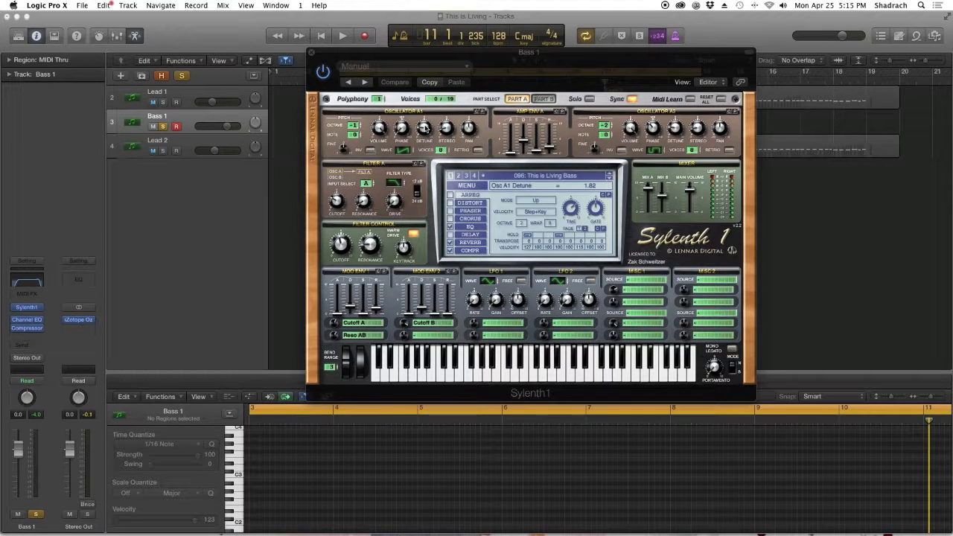
left_click(445, 128)
left_click(469, 128)
Step: Check Oscillator A2's phase, detune, stereo and pan values
left_click_drag(652, 130, 652, 128)
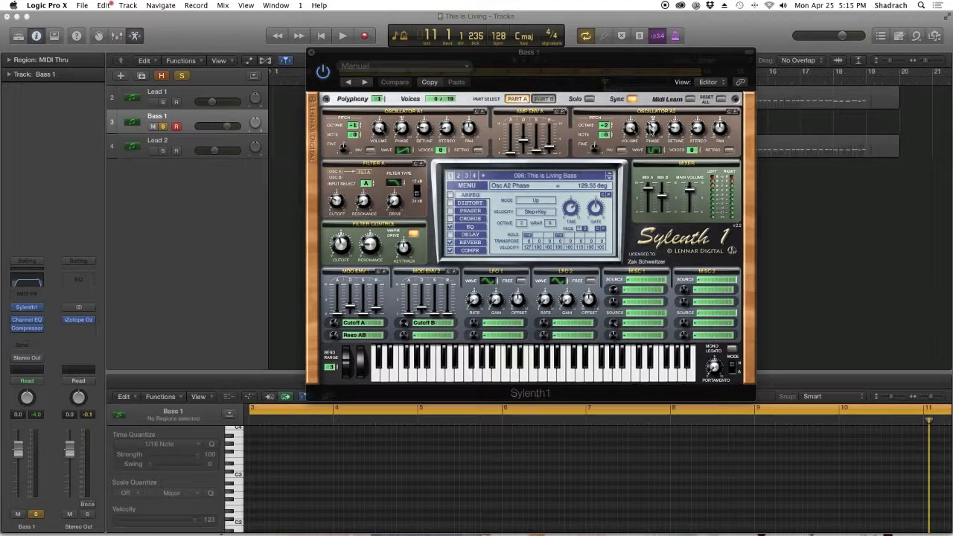
left_click(678, 132)
left_click(696, 130)
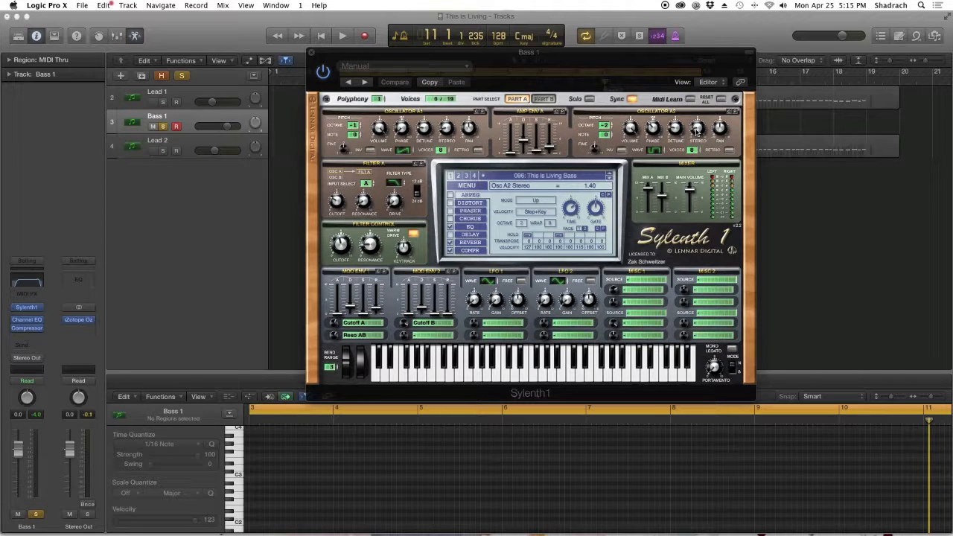
left_click(722, 131)
Step: Check the attack, decay and sustain of Amp Envelope A, view Part B briefly and return to Part A
left_click(511, 155)
left_click(523, 140)
left_click(536, 152)
left_click(545, 100)
left_click(516, 99)
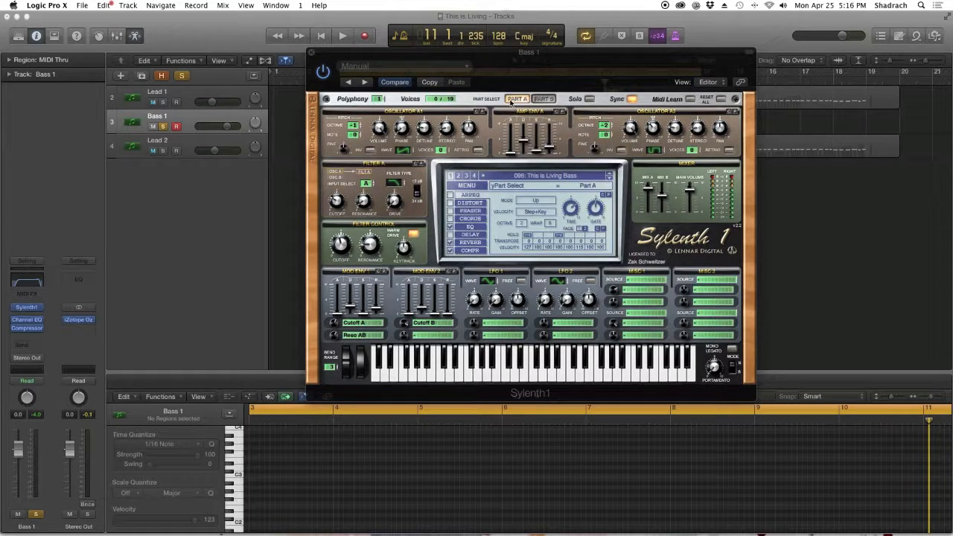
Step: Review Filter A's cutoff, drive, type and slope, plus the Filter Control cutoff and keytrack
mouse_move(339, 202)
mouse_move(396, 205)
mouse_move(399, 184)
left_click(418, 195)
mouse_move(342, 250)
mouse_move(404, 249)
Step: Switch the synth to Part B and review Oscillator B1's pitch, volume and detune settings
left_click(544, 99)
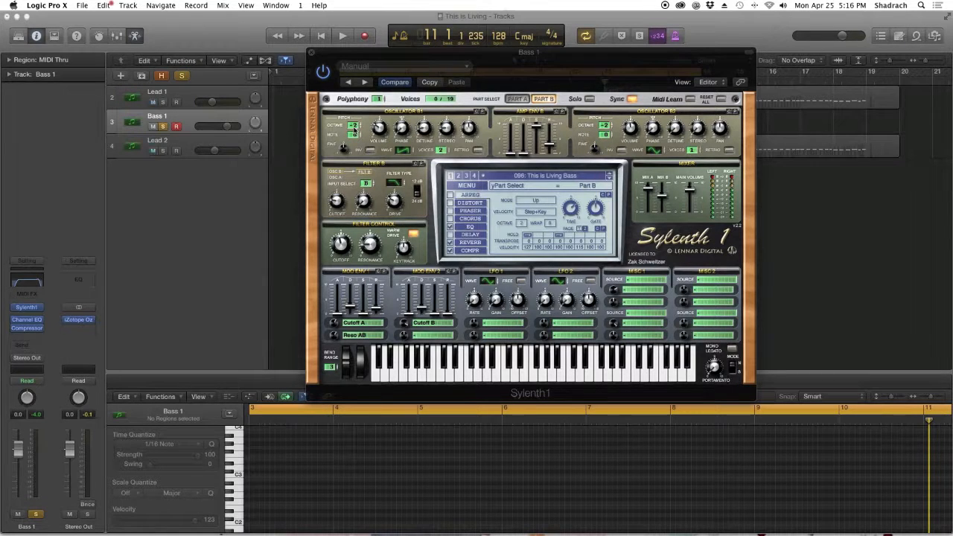
mouse_move(378, 128)
mouse_move(426, 132)
Step: Check Oscillator B2's volume, phase, detune, stereo and pan values
left_click(630, 128)
left_click(654, 131)
left_click(675, 128)
left_click(697, 128)
left_click(720, 128)
Step: Check Filter B's cutoff, resonance, drive and filter type
left_click(337, 200)
left_click(363, 202)
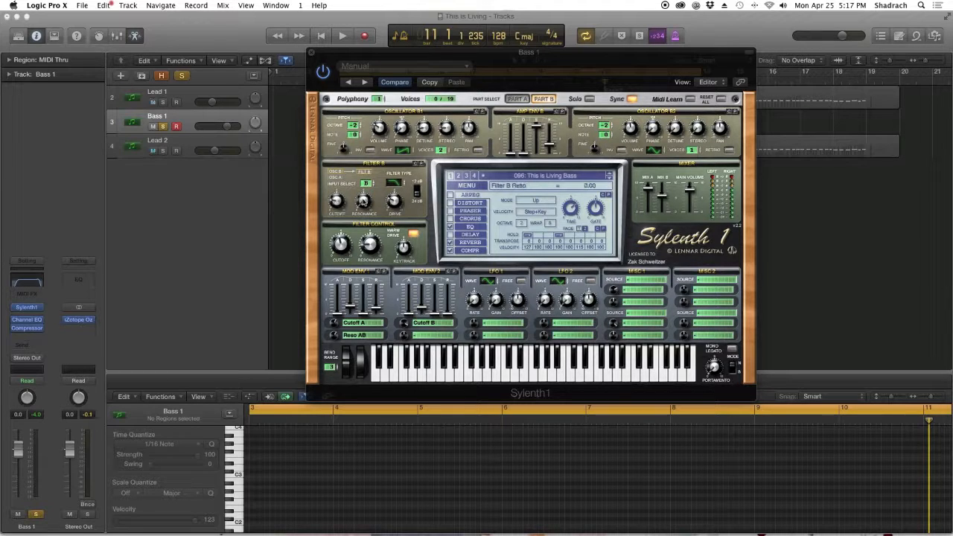
left_click(393, 198)
left_click(395, 184)
Step: Keep Cutoff A as Mod Env 1's first destination and check the amounts of both its destinations
left_click(355, 325)
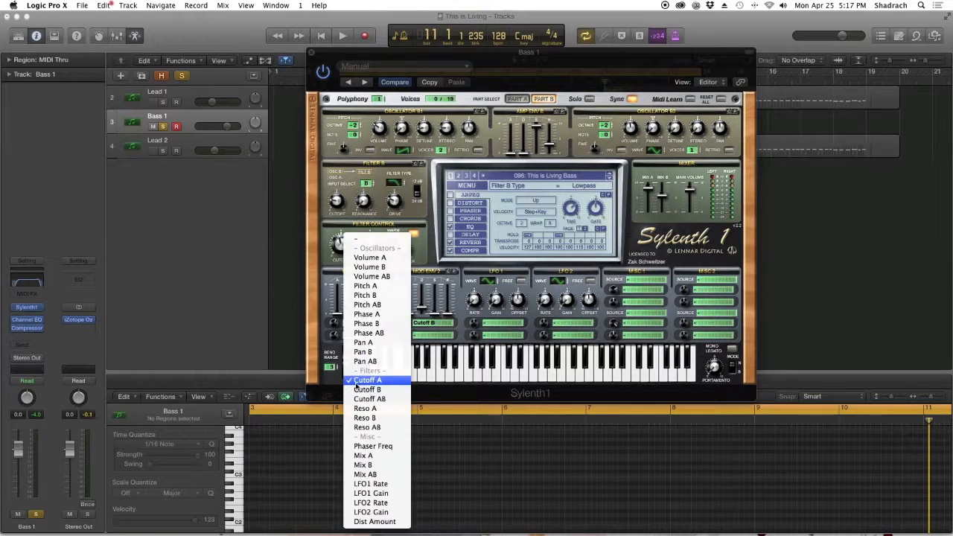
left_click(358, 381)
left_click_drag(335, 325, 335, 329)
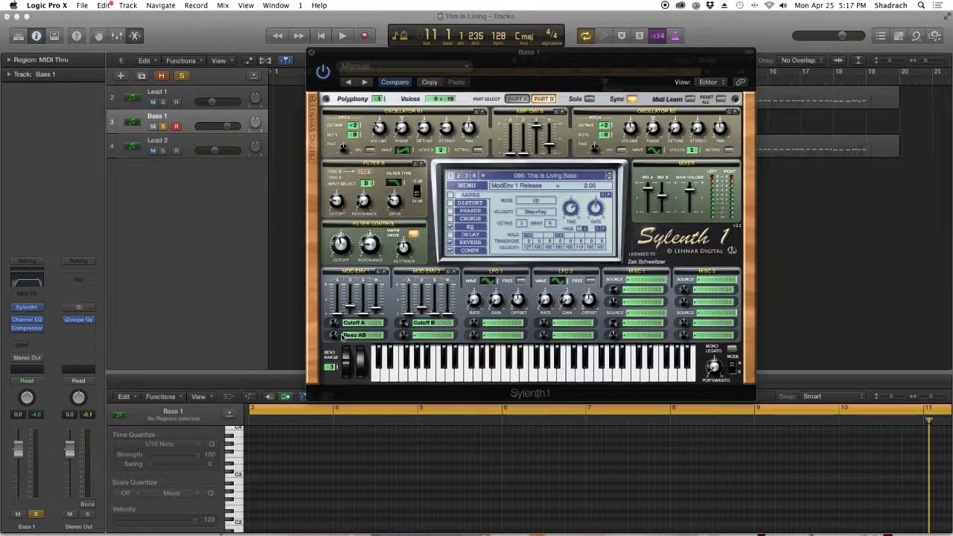
left_click(335, 336)
Step: Keep Cutoff B as Mod Env 2's first destination and check its amount and envelope sliders
left_click(429, 324)
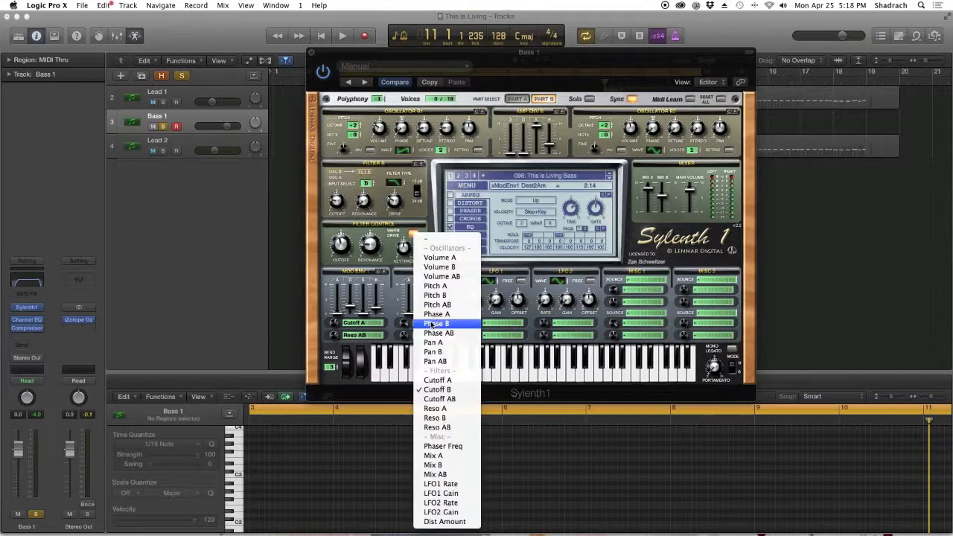
left_click(445, 390)
scroll(406, 326, "down", 1)
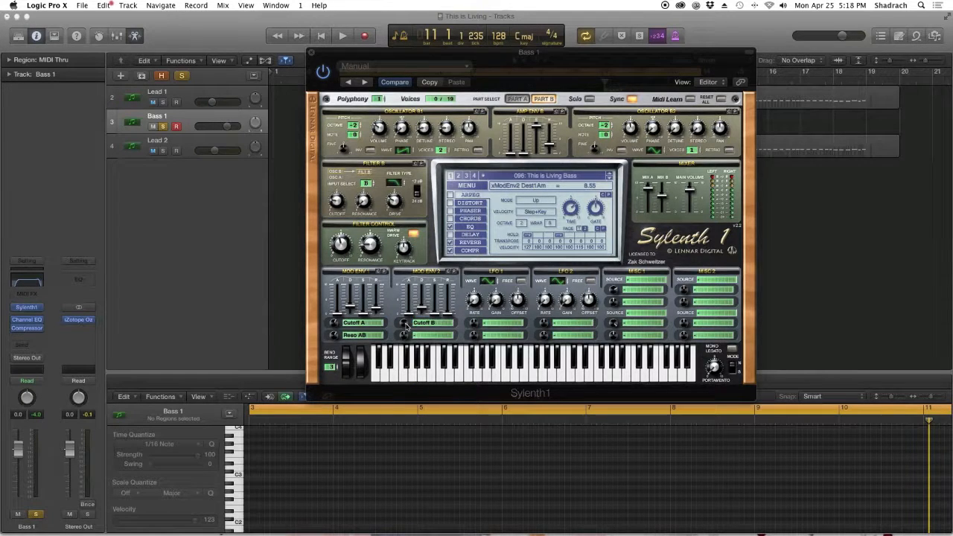
left_click(408, 314)
left_click(434, 317)
left_click(448, 315)
Step: Check the Mix A and Mix B levels in the synth's mixer
left_click(650, 191)
left_click(665, 199)
scroll(665, 198, "down", 3)
Step: Show the synth's EQ effect and check its bass, bass frequency, treble and treble frequency values
left_click(465, 227)
left_click(506, 230)
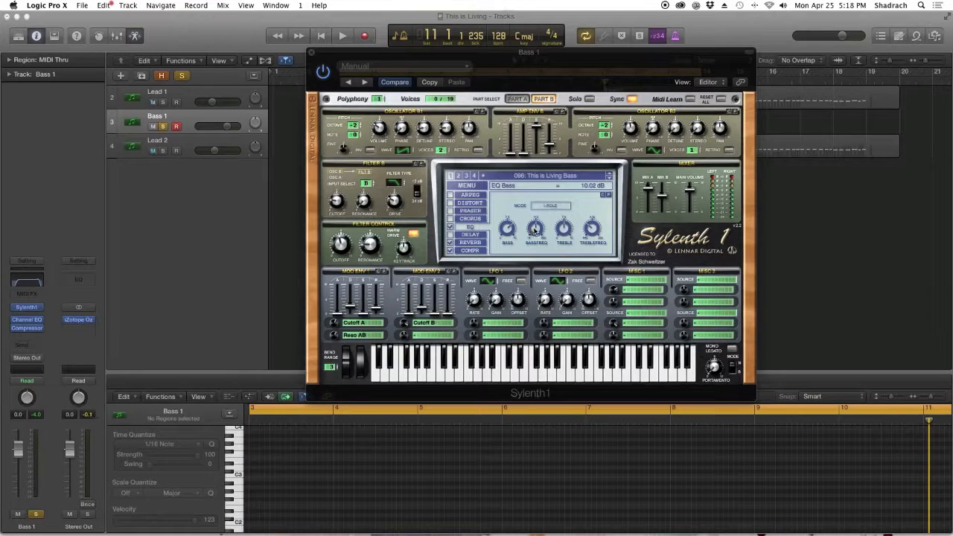
left_click(535, 231)
left_click(565, 231)
left_click(590, 231)
left_click_drag(591, 231, 591, 231)
Step: Show the synth's Reverb effect and review its damp, size, width and dry/wet settings
left_click(470, 243)
mouse_move(571, 211)
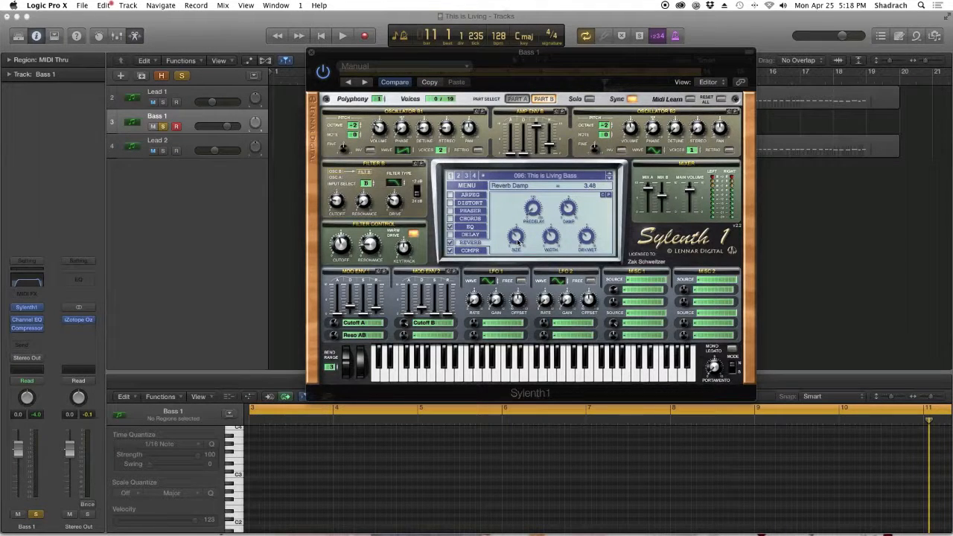
mouse_move(550, 238)
mouse_move(587, 240)
Step: Review the ratio and threshold of the synth's compressor effect, and close the Sylenth1 window
left_click(467, 251)
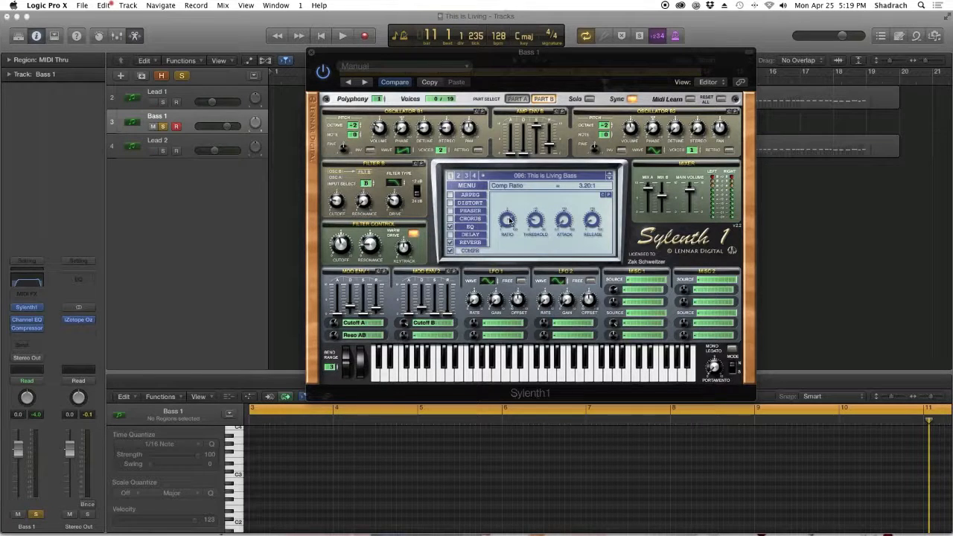
mouse_move(537, 221)
left_click(313, 54)
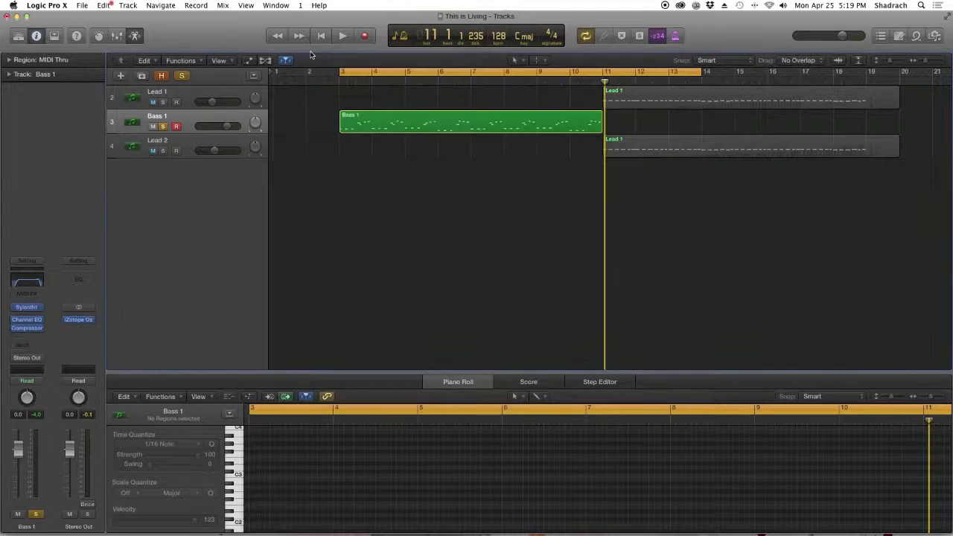
Step: Open the Channel EQ on Bass 1, examine its curve and band settings, and close it
left_click(27, 321)
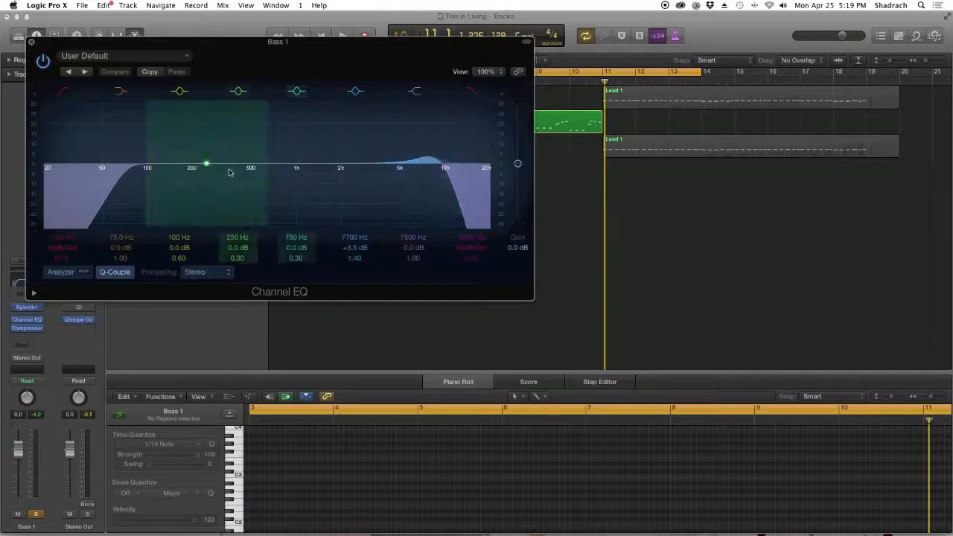
left_click(31, 41)
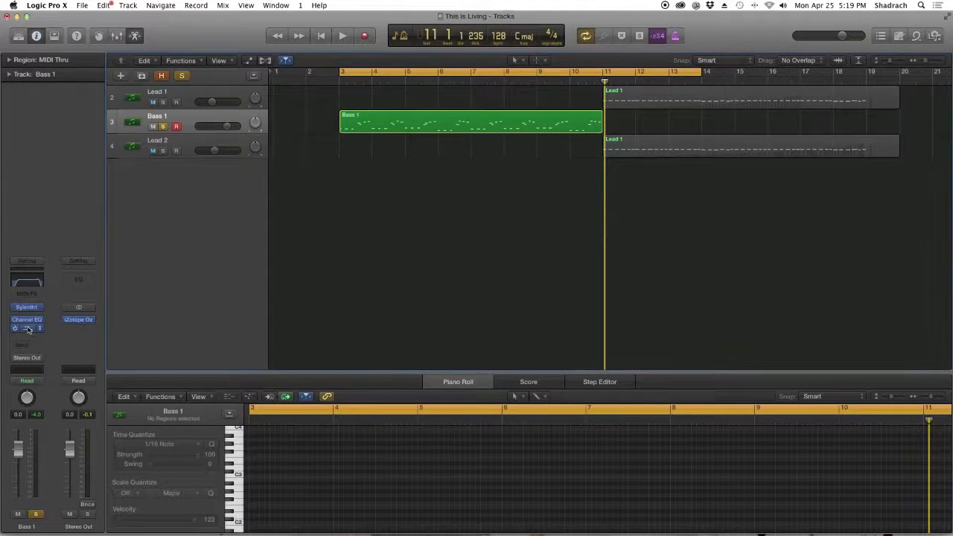
Step: Open the Compressor on Bass 1, review its threshold, ratio, release and output gain, and close it
left_click(28, 330)
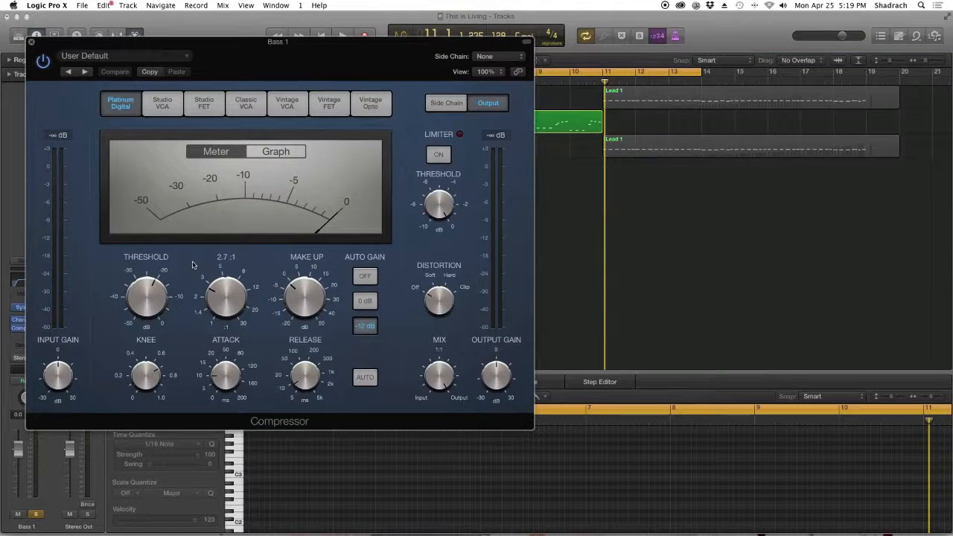
mouse_move(134, 302)
mouse_move(224, 302)
mouse_move(306, 377)
mouse_move(494, 382)
left_click(31, 43)
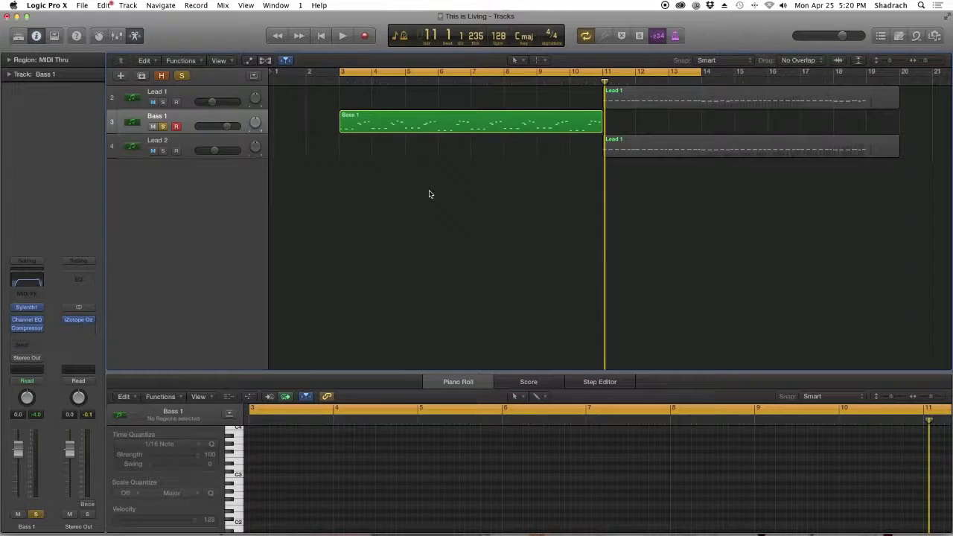
Step: Play the Bass 1 region again to hear the finished bass sound, and stop playback
key("space")
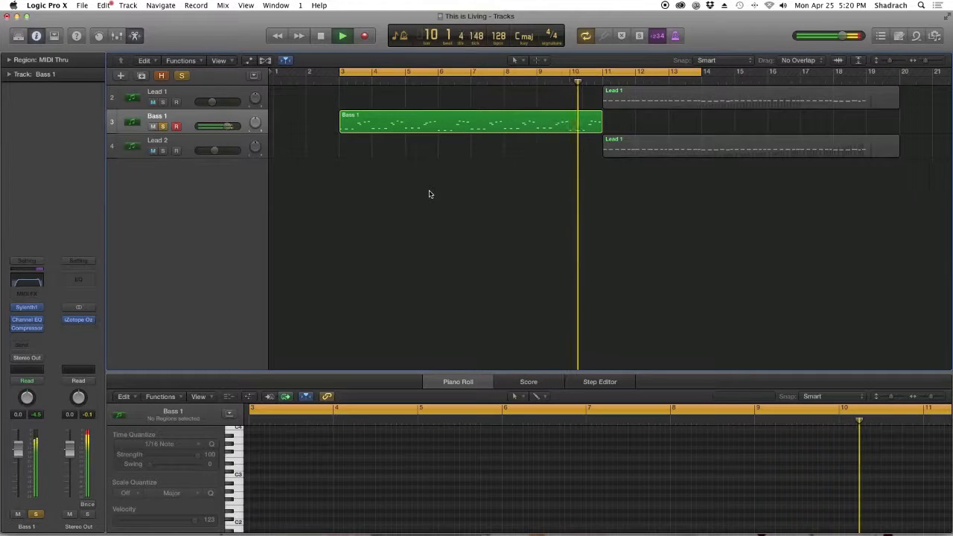
key("space")
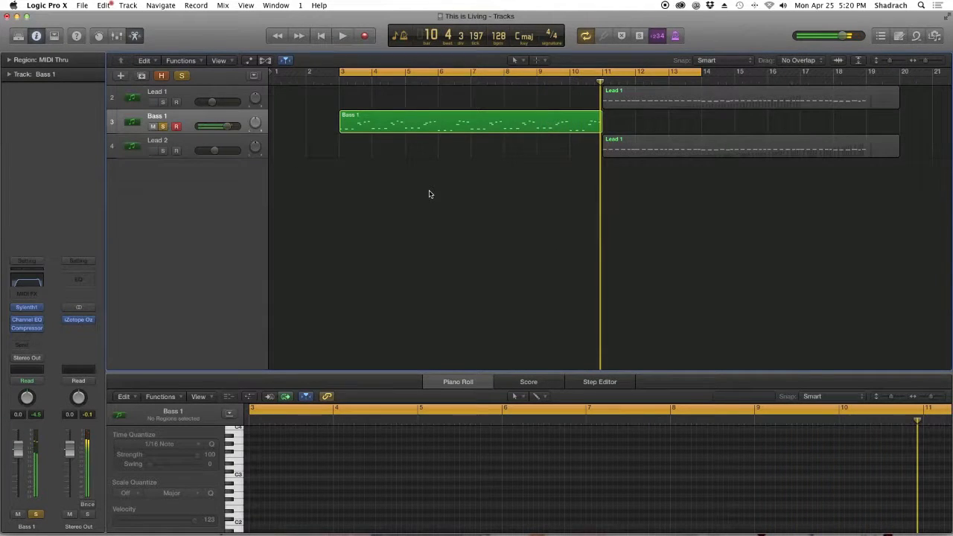